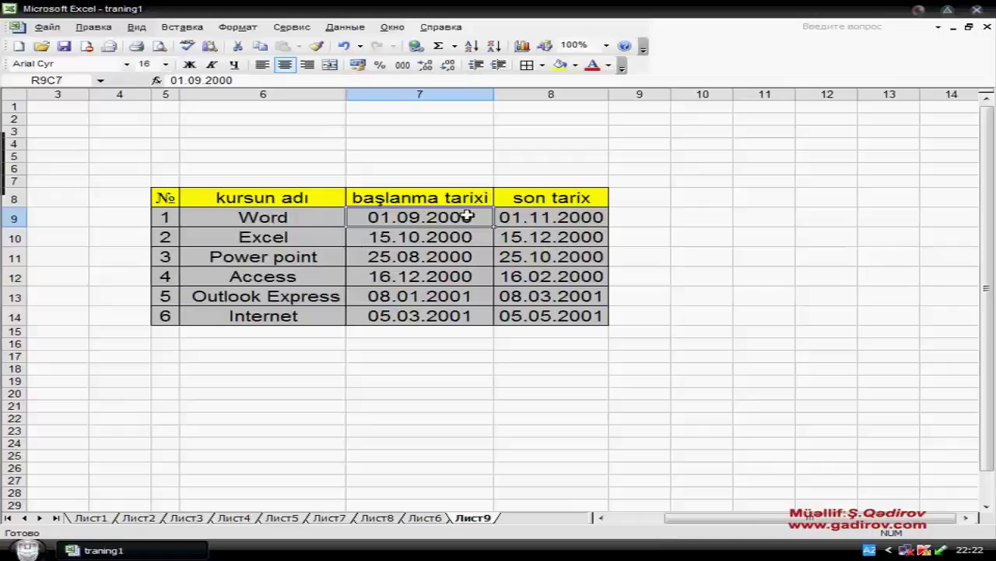
- Select course dates R9C7:R14C8 and bring up the Data Validation criteria (Параметры)
drag(412, 218, 550, 314)
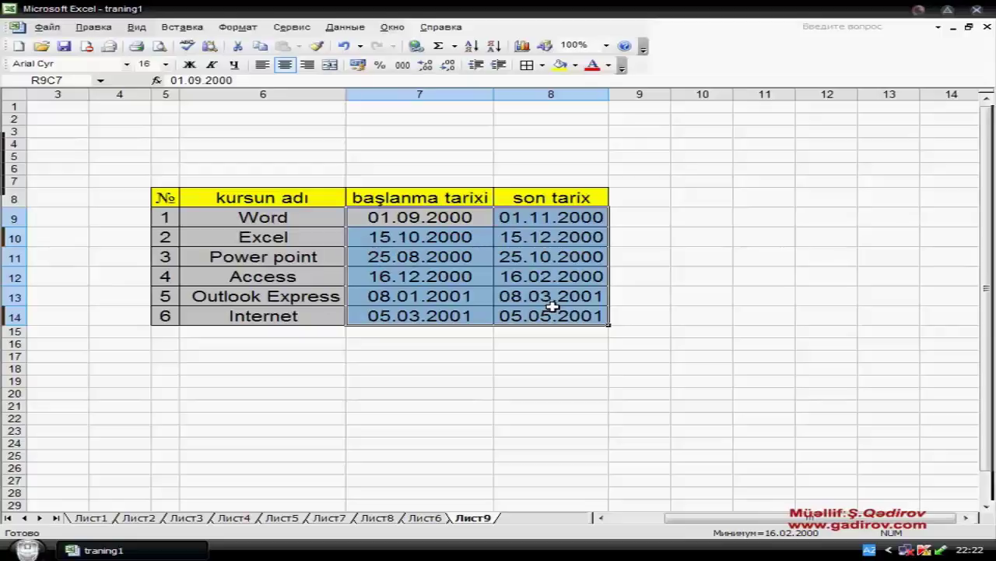
click(345, 26)
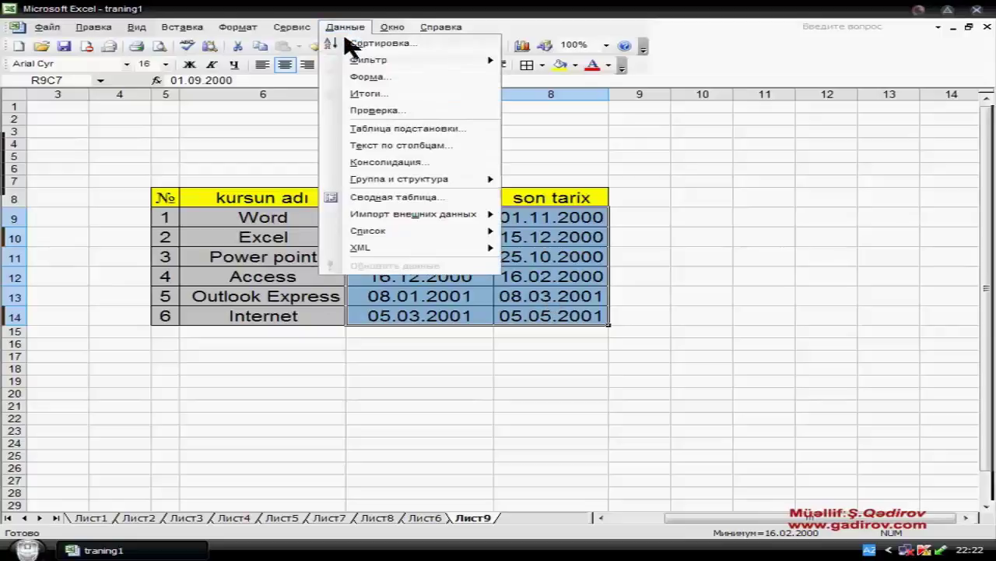
click(358, 110)
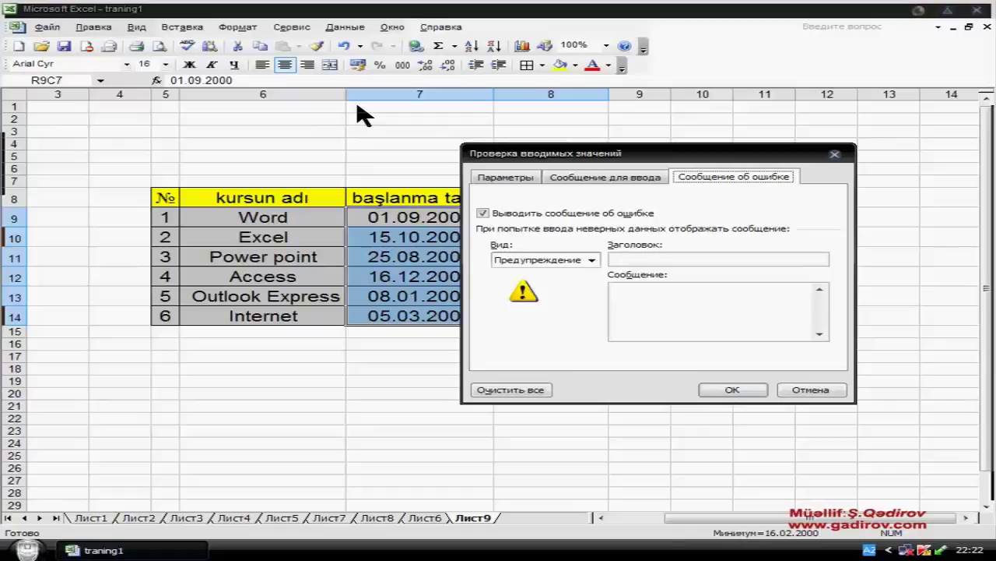
click(506, 176)
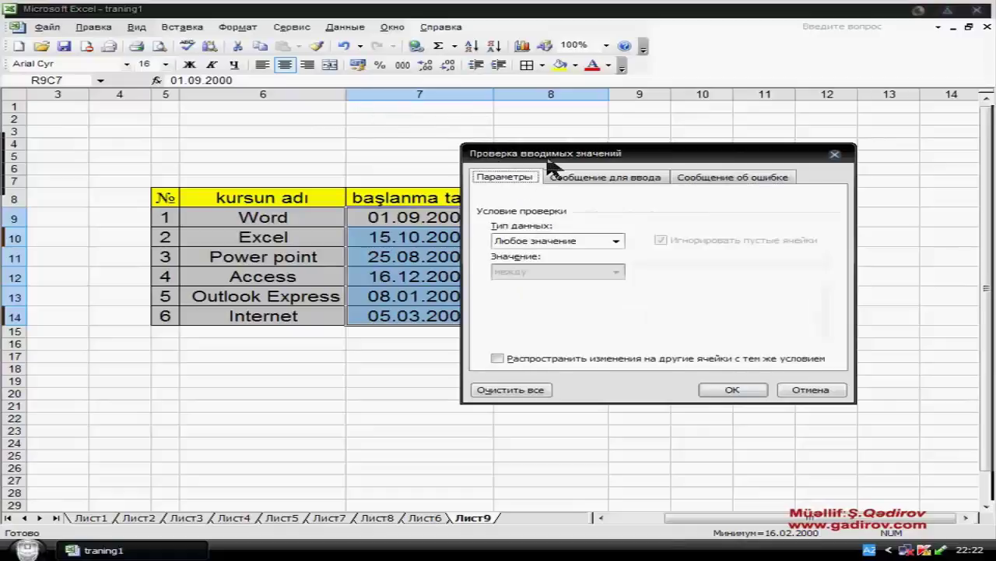
drag(467, 158, 435, 160)
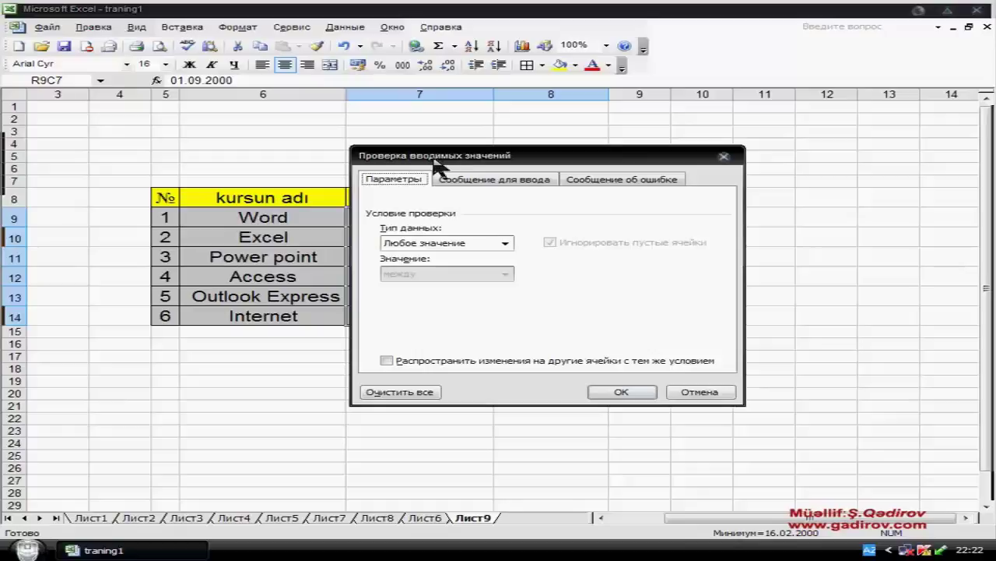
- Allow only Дата values between 01.09.2000 and 05.05.2001 in the selected cells
click(505, 244)
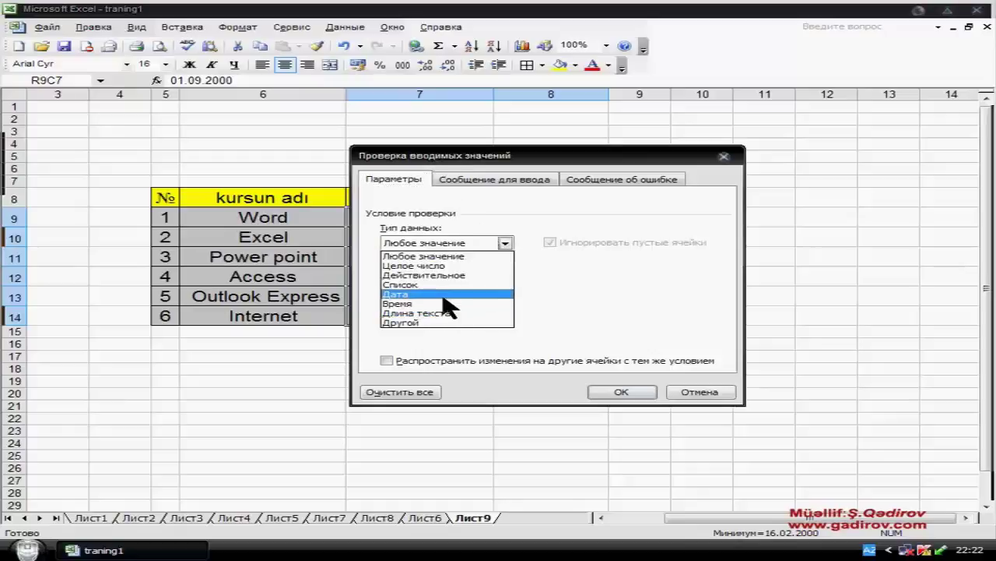
click(491, 294)
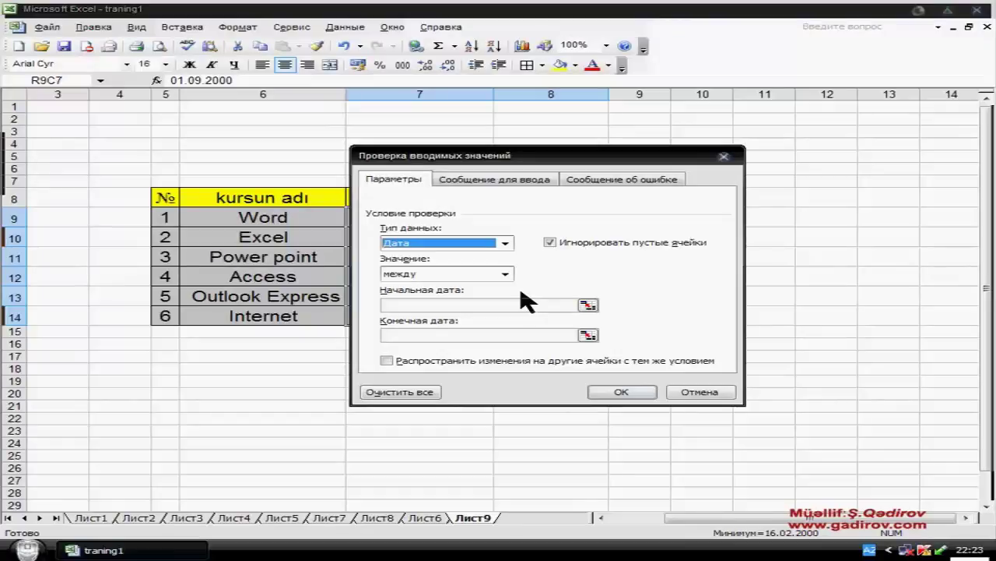
click(573, 303)
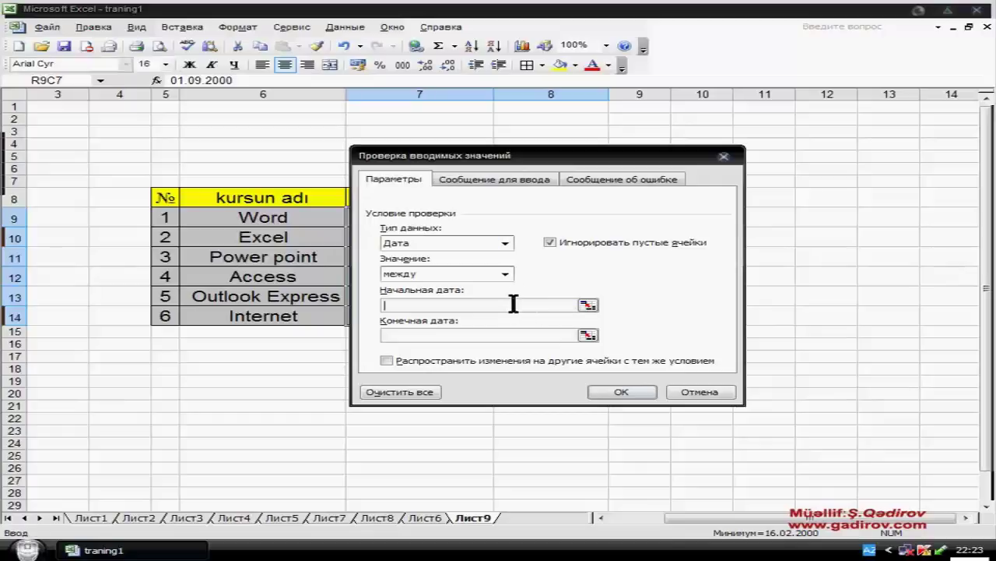
drag(543, 162, 742, 154)
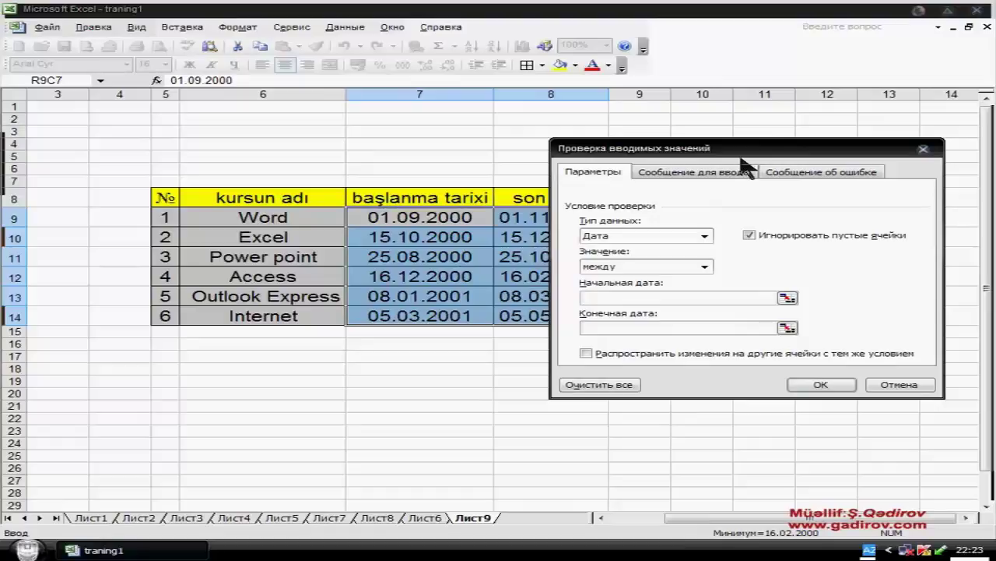
text(01.)
text(09.2000)
click(609, 326)
drag(671, 154, 200, 199)
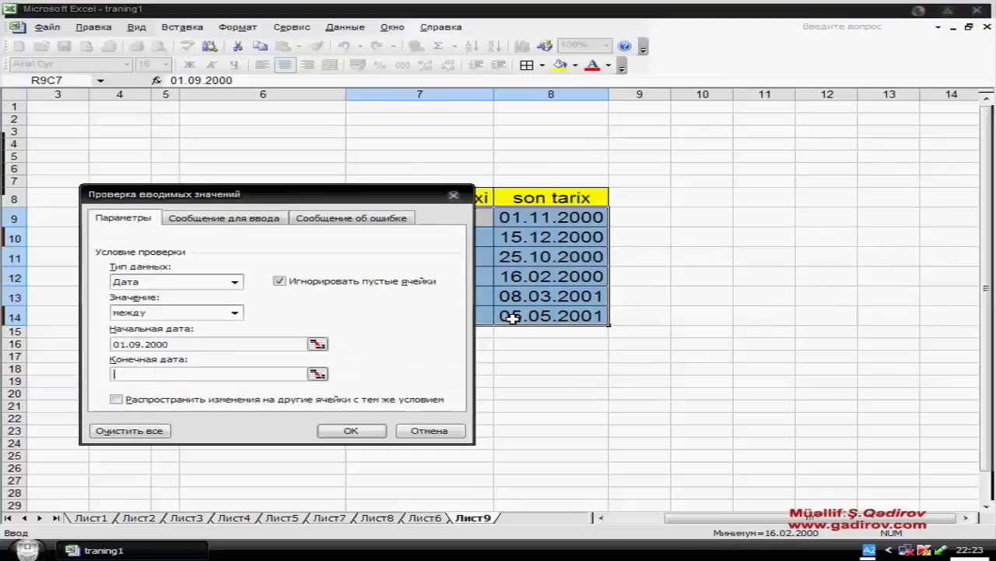
text(05.05.2001)
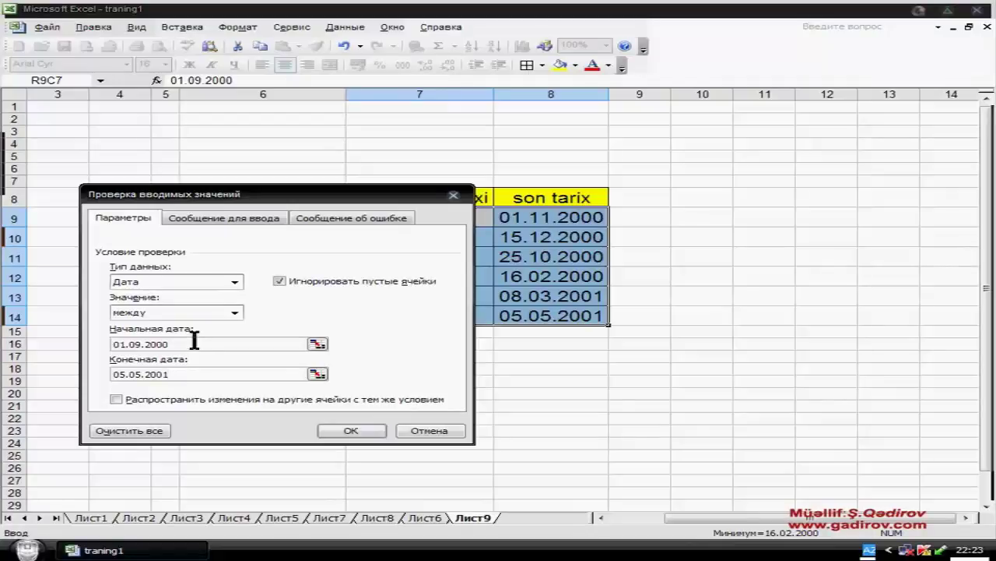
click(237, 221)
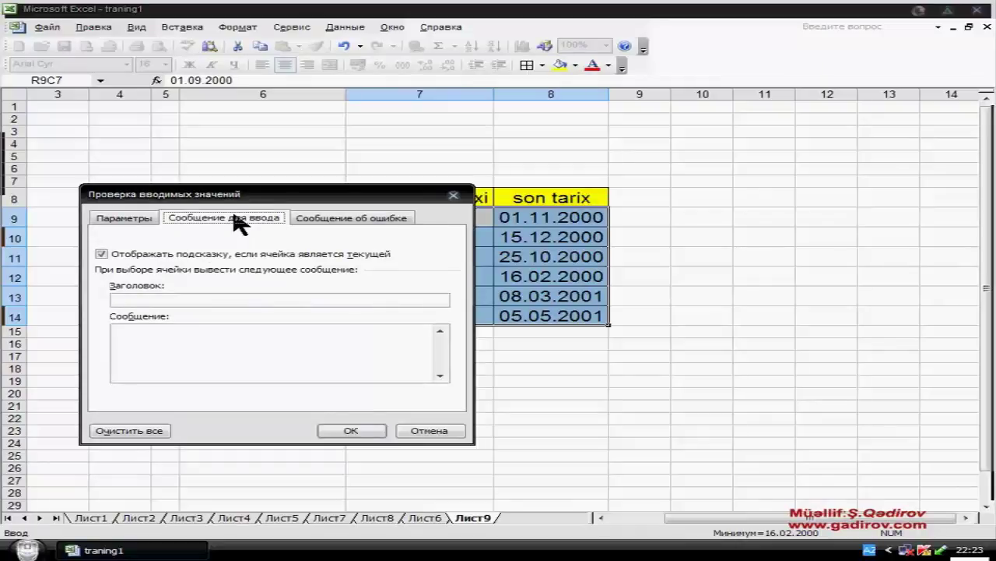
- Enter the input message title 'Izahat' and text 'Tarix daxil edin'
click(177, 296)
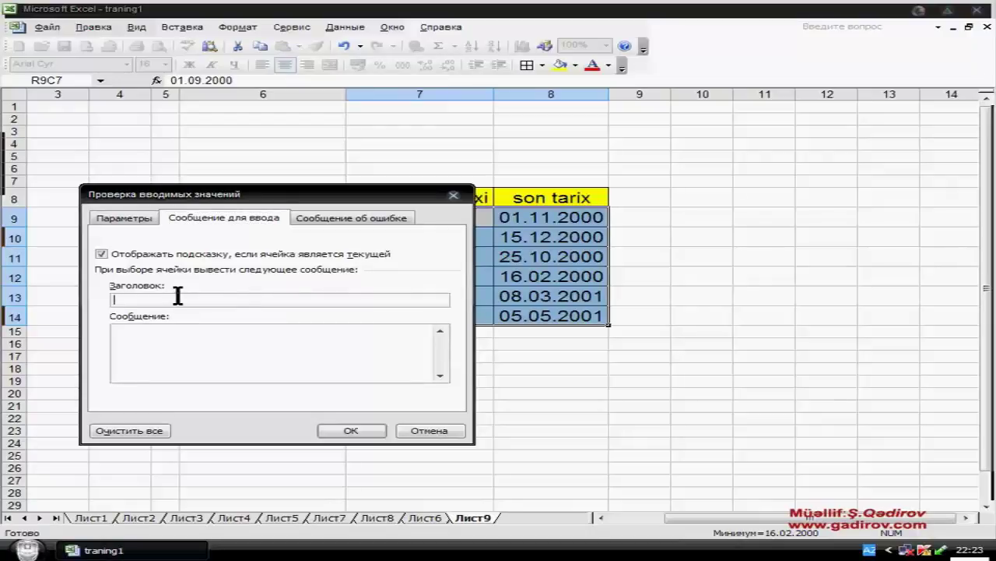
text(î\)
text(ahar)
key(BackSpace)
text(t)
click(162, 331)
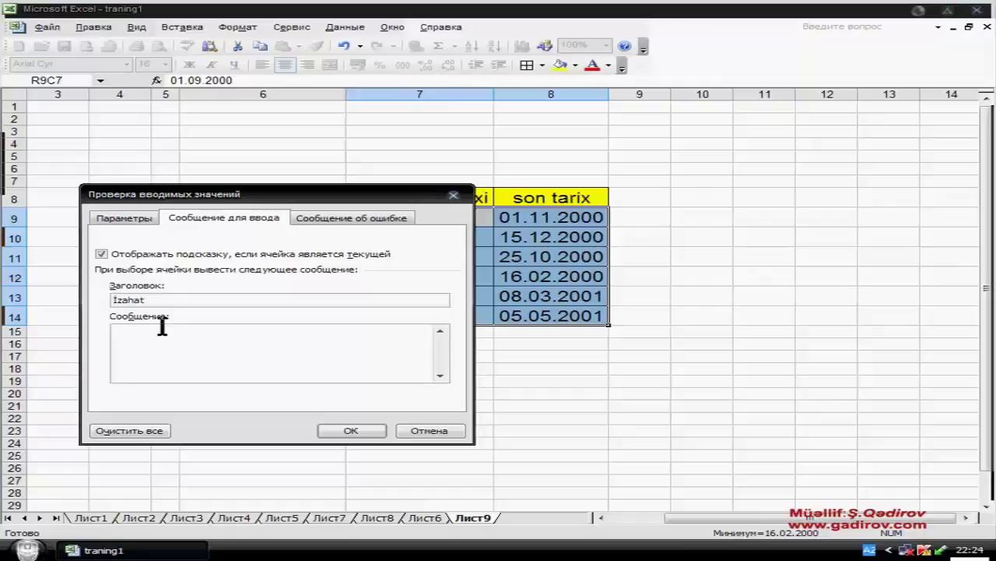
text(Tarix daxil edin)
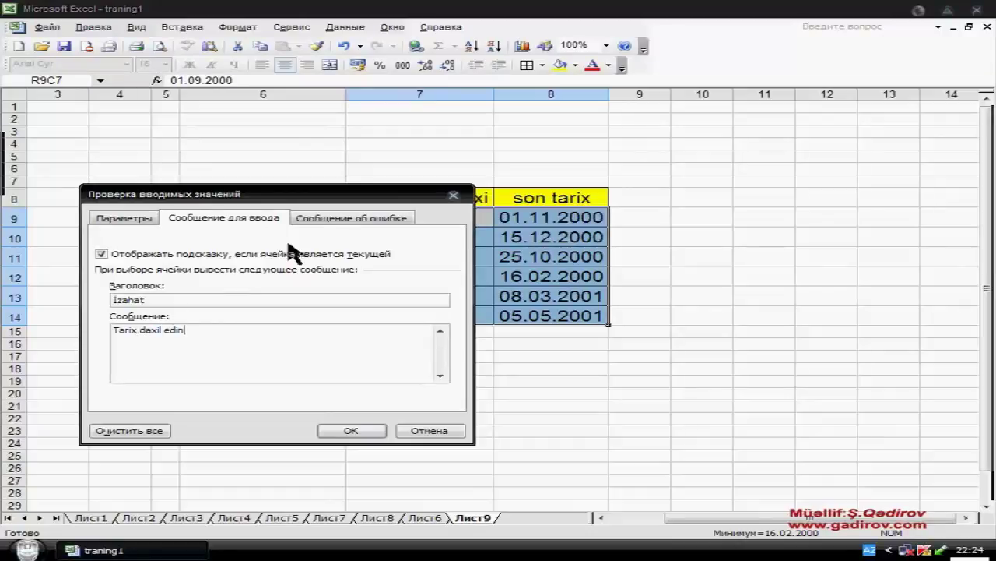
click(323, 219)
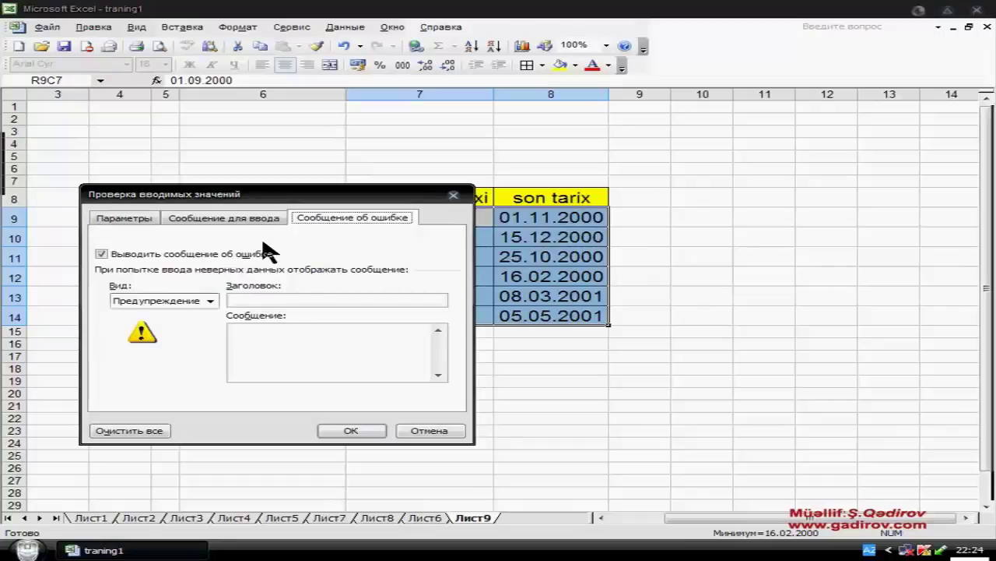
- Set a Предупреждение alert titled 'Fikir verin' reading 'Daxil olunanlar düz deyil', and apply the validation
click(210, 300)
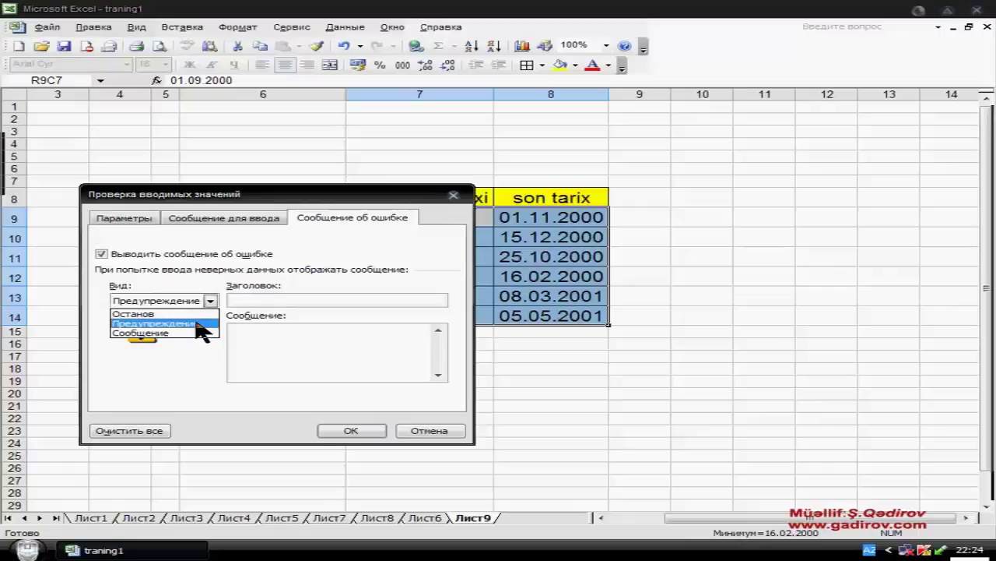
click(201, 324)
click(252, 299)
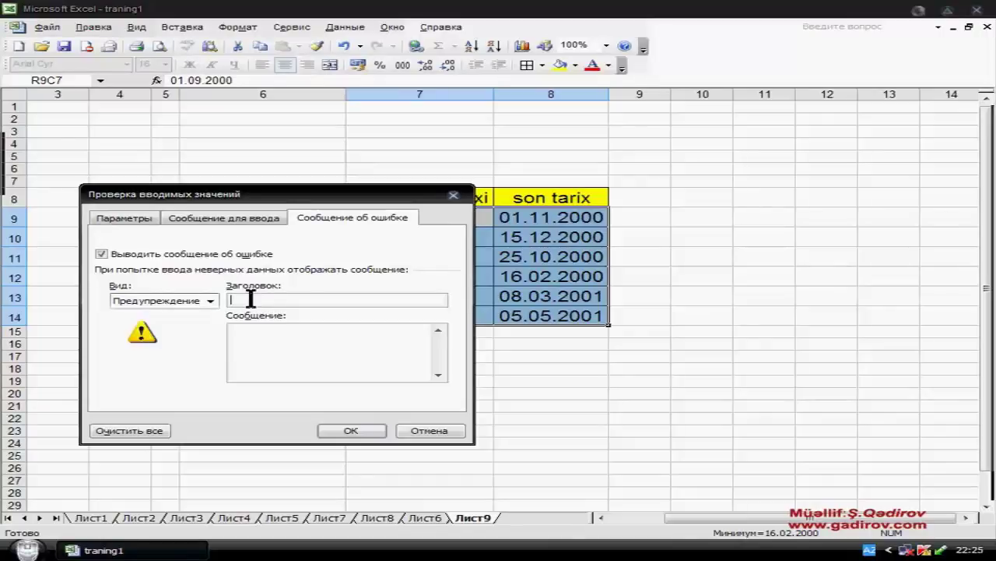
text(Fikir verin)
click(250, 327)
text(Daxil olunanlar düz dey)
text(il)
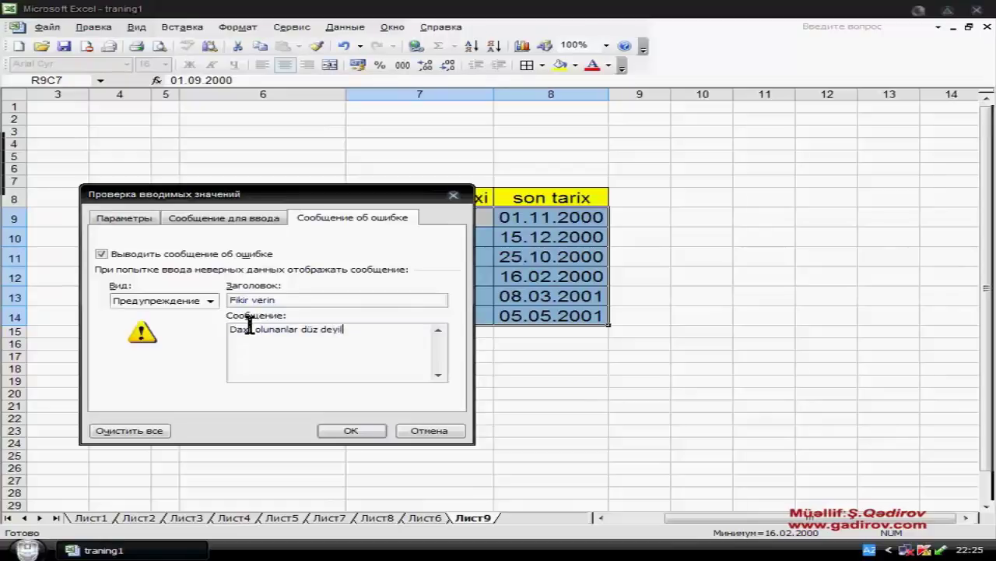
click(351, 429)
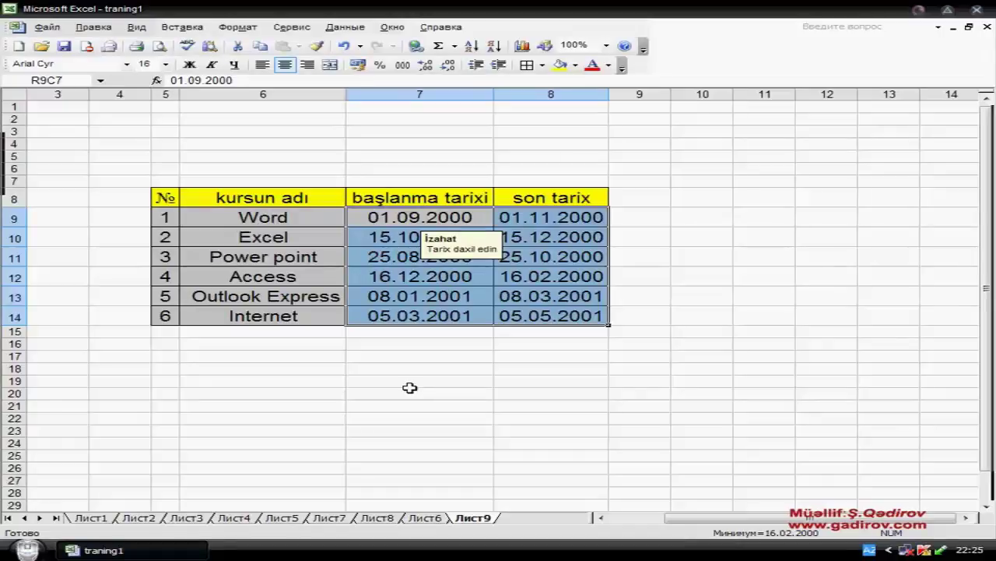
- Enter 15.06.2002 as the Word course end date in R9C8 to trigger the warning
click(540, 237)
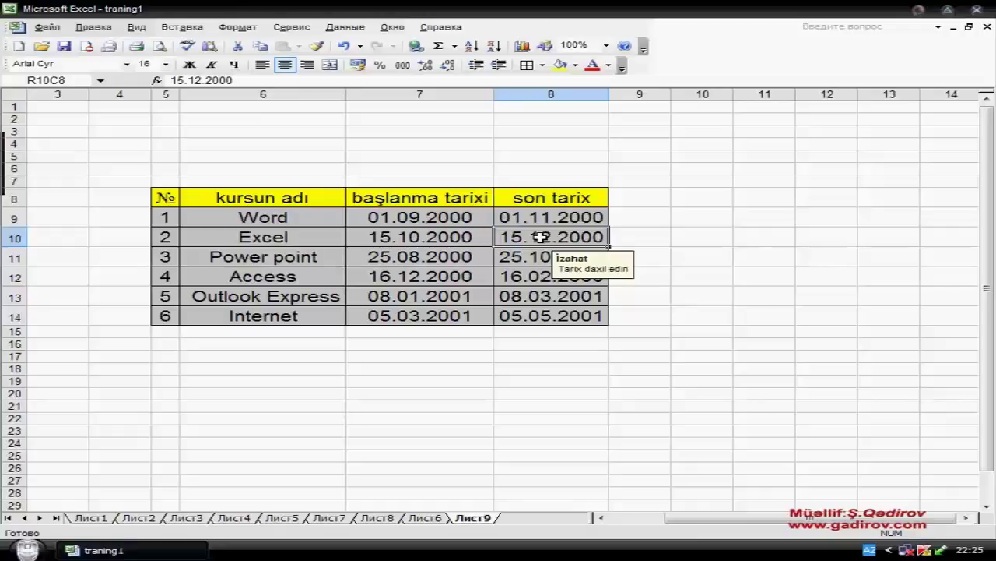
click(538, 219)
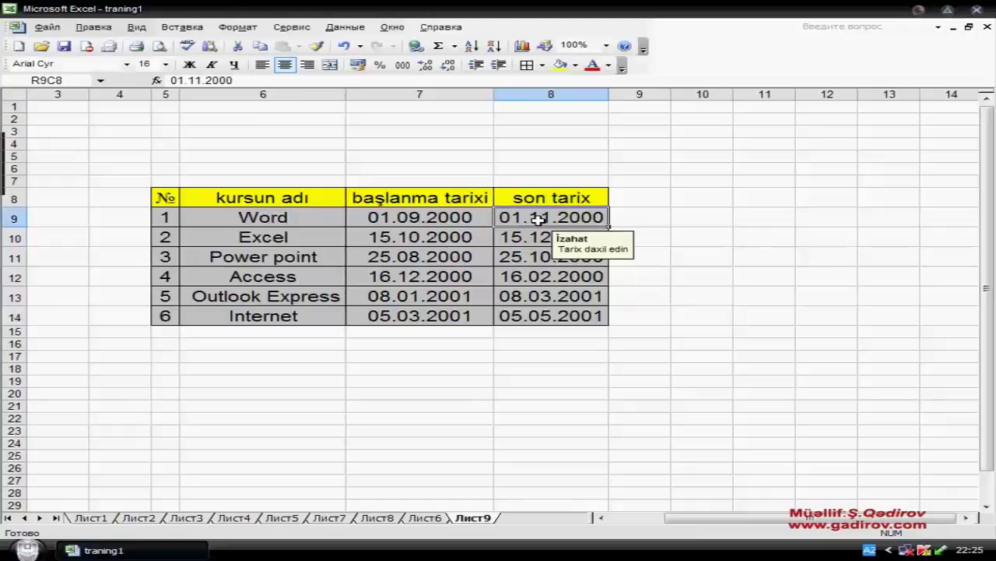
text(15.06)
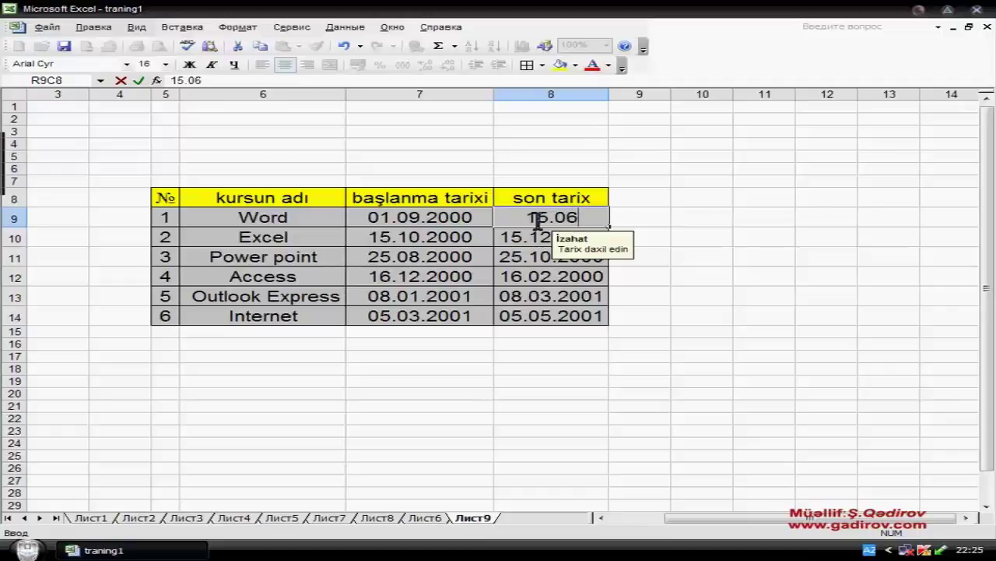
text(.2002)
key(Return)
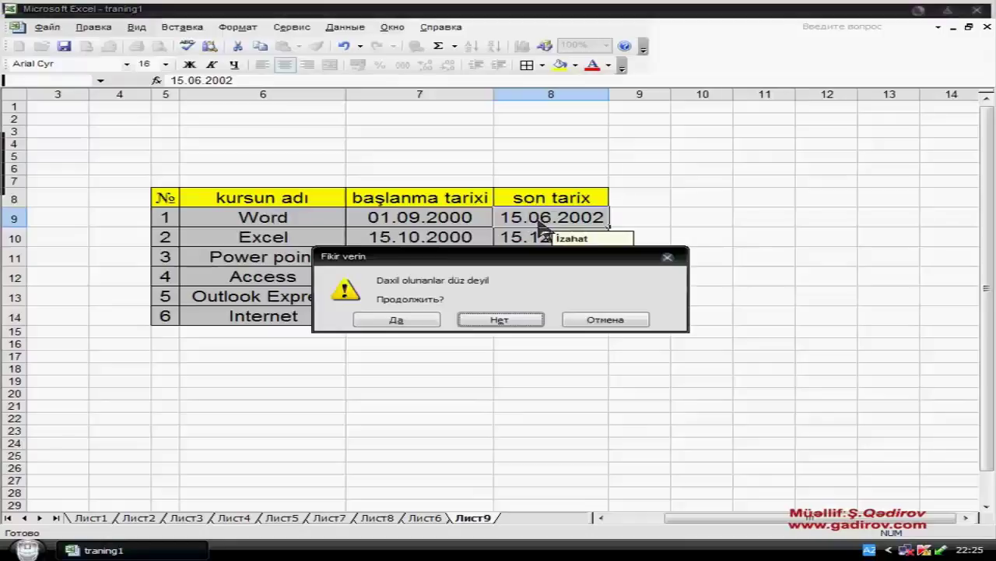